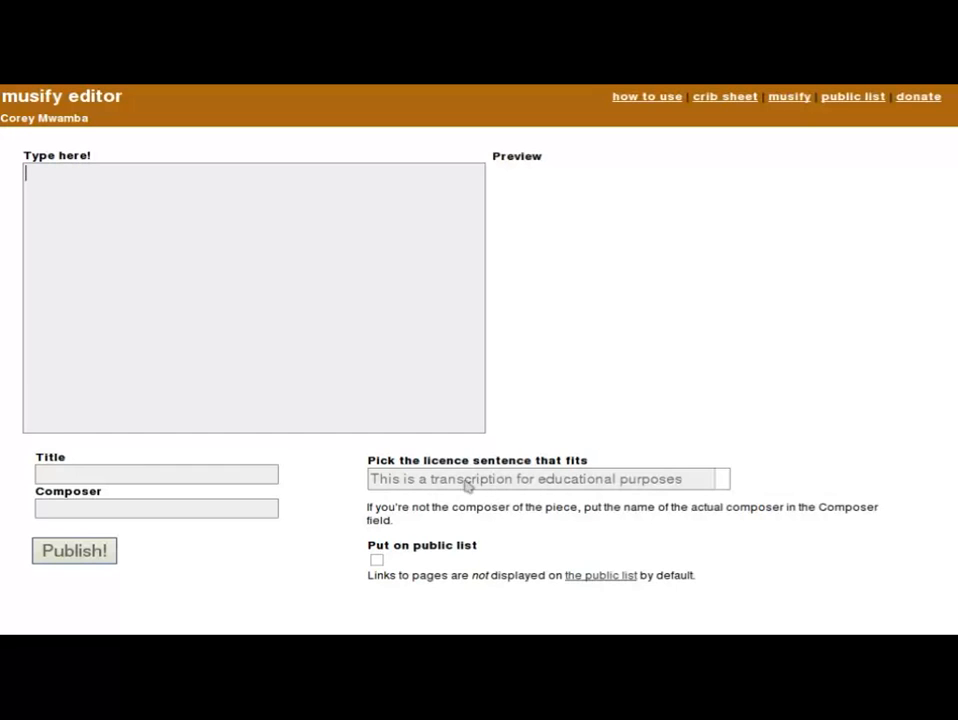
Review the available licence sentences and leave the selection on transcription for educational purposes.
{"action": "left_click", "coordinate": [590, 480]}
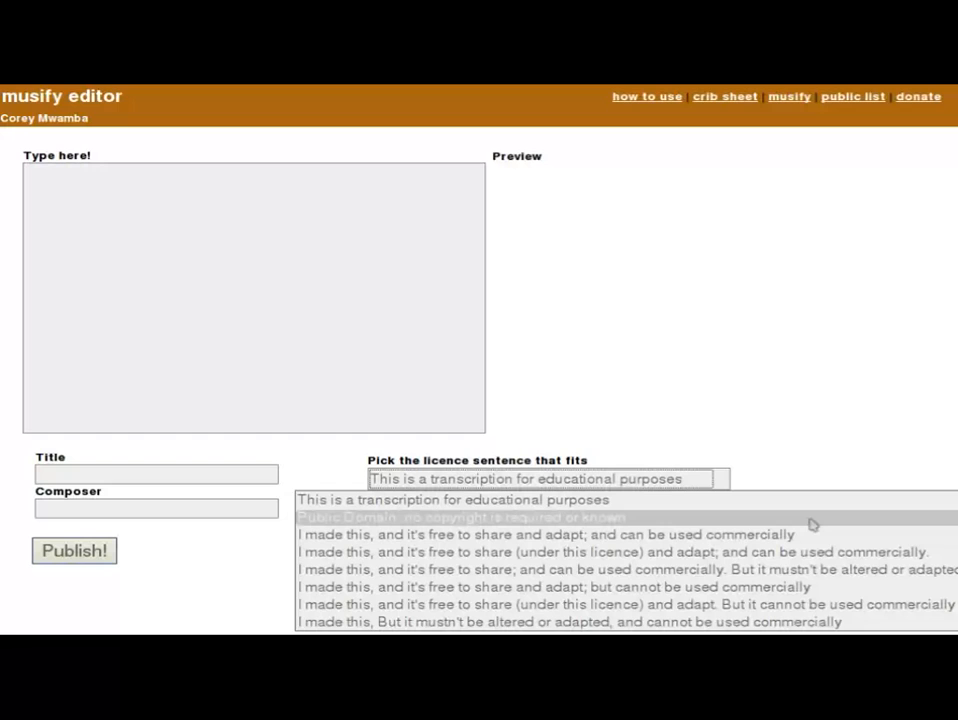
{"action": "left_click", "coordinate": [757, 436]}
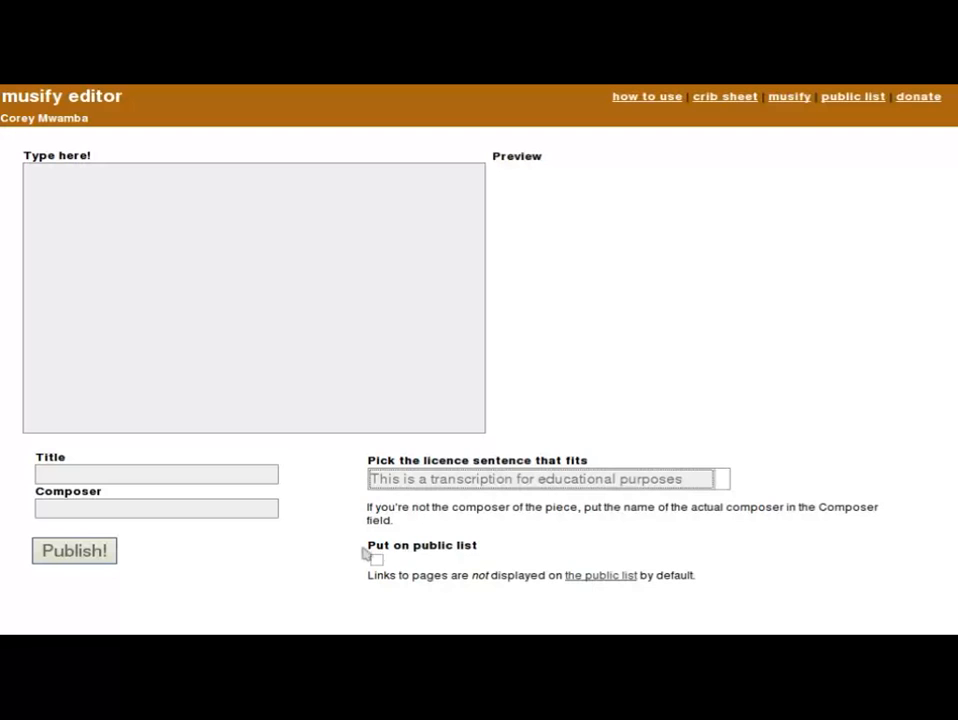
Enter the sentence "You type text in and it appears in the preview window." in the editor.
{"action": "left_click", "coordinate": [319, 359]}
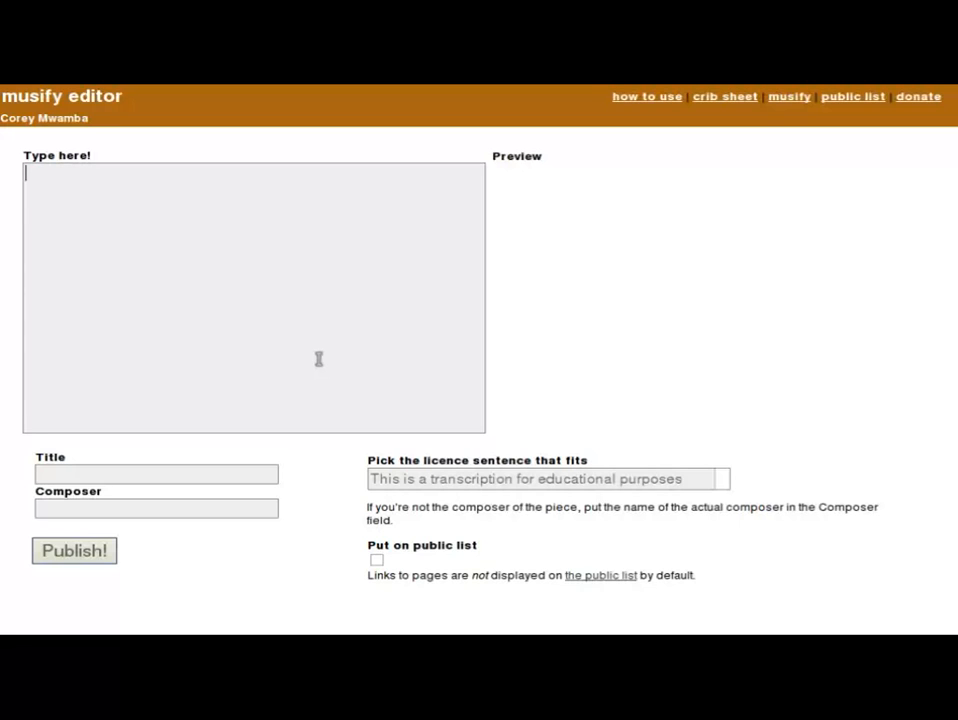
{"action": "type", "text": "You type text inm"}
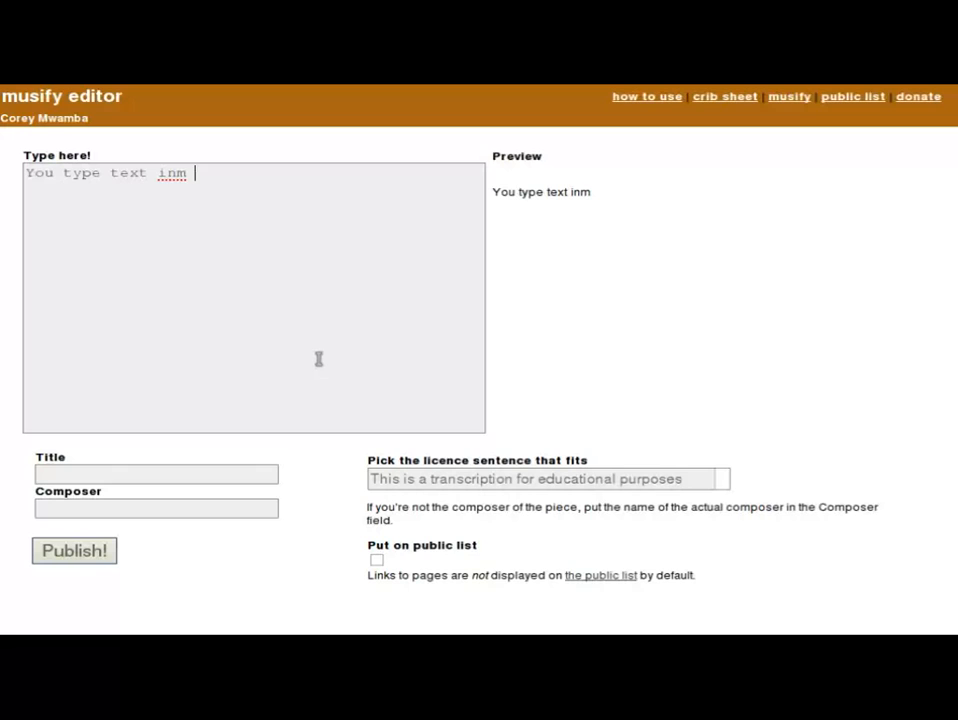
{"action": "key", "text": "BackSpace"}
{"action": "type", "text": "and it appears "}
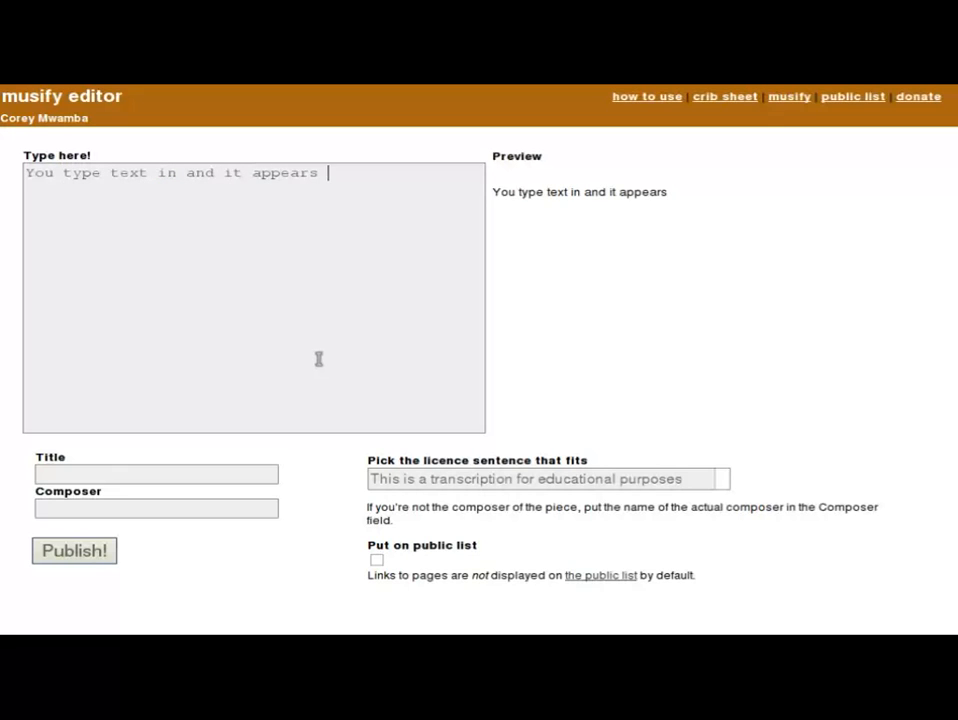
{"action": "type", "text": "in the pre"}
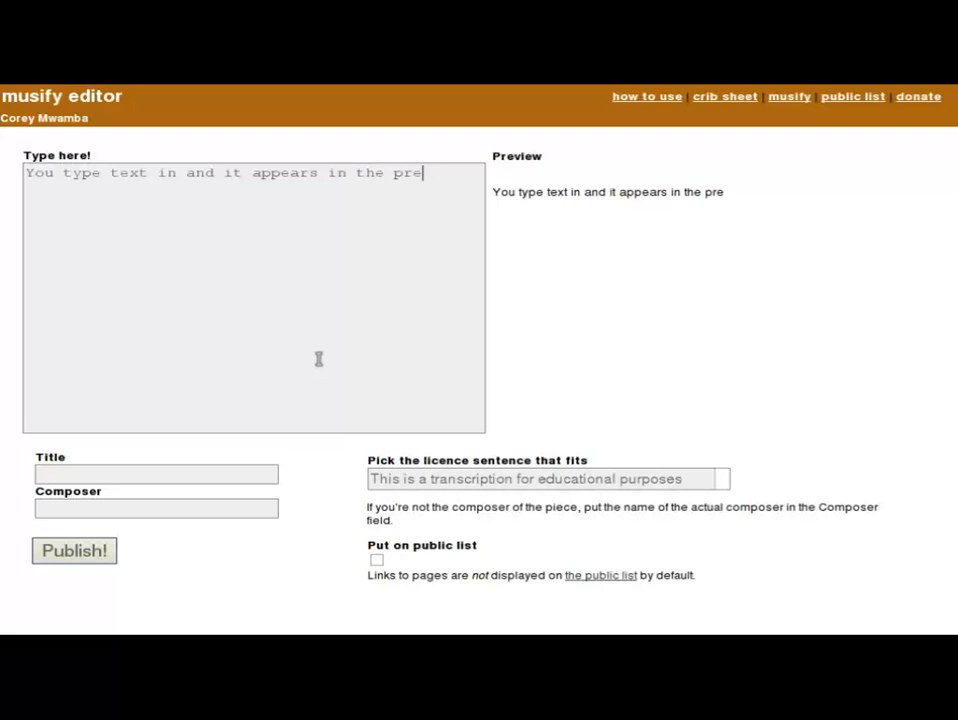
{"action": "type", "text": "view window."}
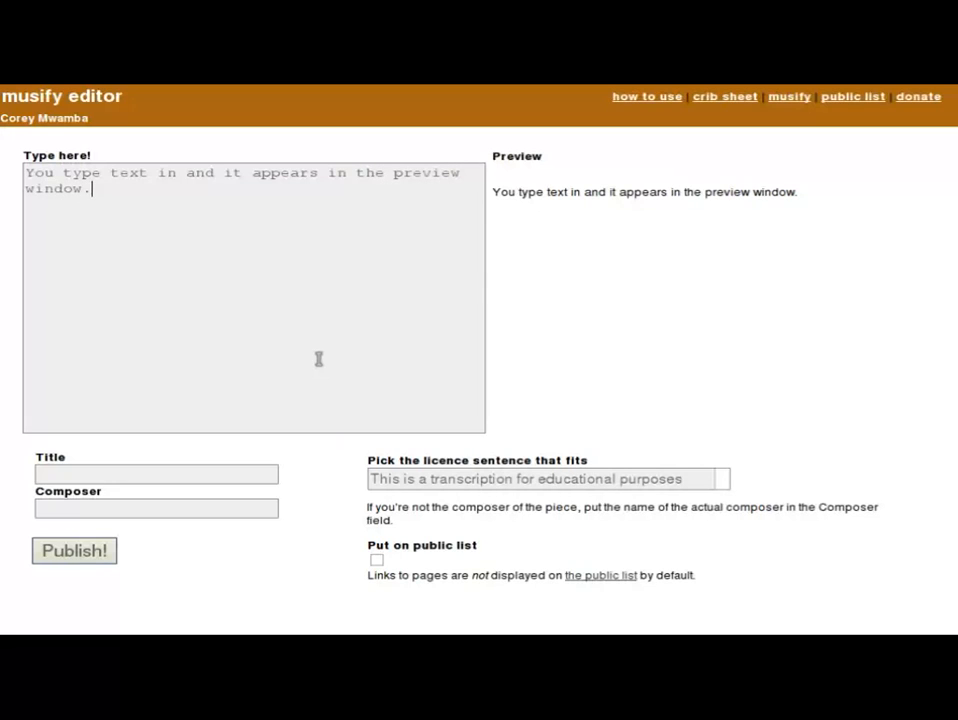
Add a new paragraph reading "You embolden text", with "embolden text" marked bold by double asterisks.
{"action": "key", "text": "Return"}
{"action": "key", "text": "Return"}
{"action": "type", "text": "You embolden"}
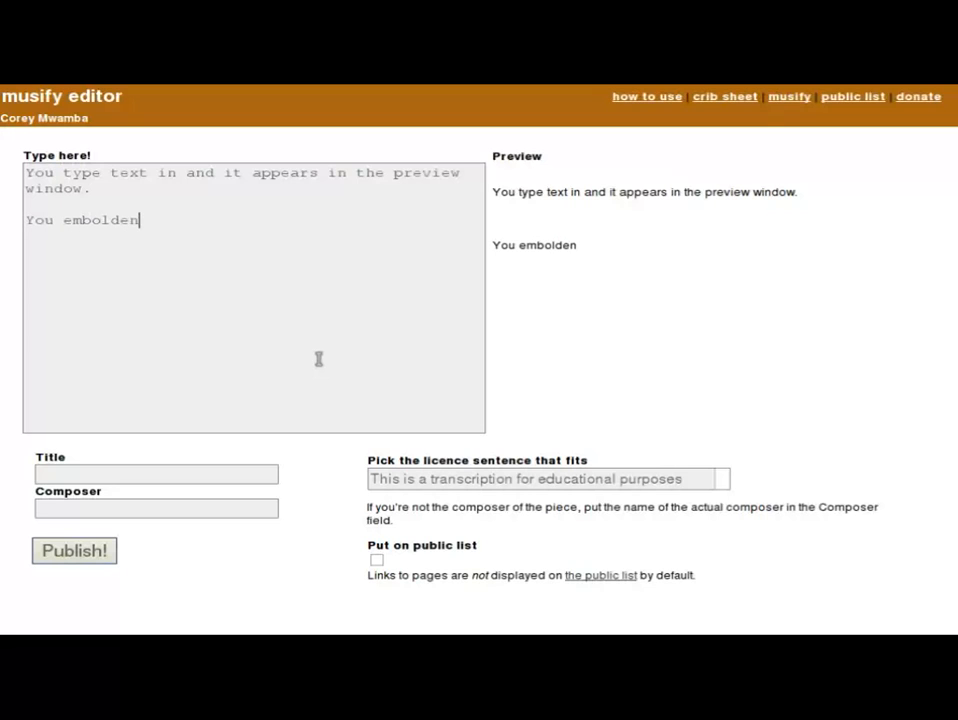
{"action": "type", "text": " text**"}
{"action": "key", "text": "Left"}
{"action": "key", "text": "Left"}
{"action": "key", "text": "Left"}
{"action": "key", "text": "Left"}
{"action": "key", "text": "Left"}
{"action": "key", "text": "Left"}
{"action": "key", "text": "Left"}
{"action": "key", "text": "Left"}
{"action": "key", "text": "Left"}
{"action": "key", "text": "Left"}
{"action": "key", "text": "Left"}
{"action": "key", "text": "Left"}
{"action": "key", "text": "Left"}
{"action": "key", "text": "Left"}
{"action": "key", "text": "Left"}
{"action": "type", "text": "**"}
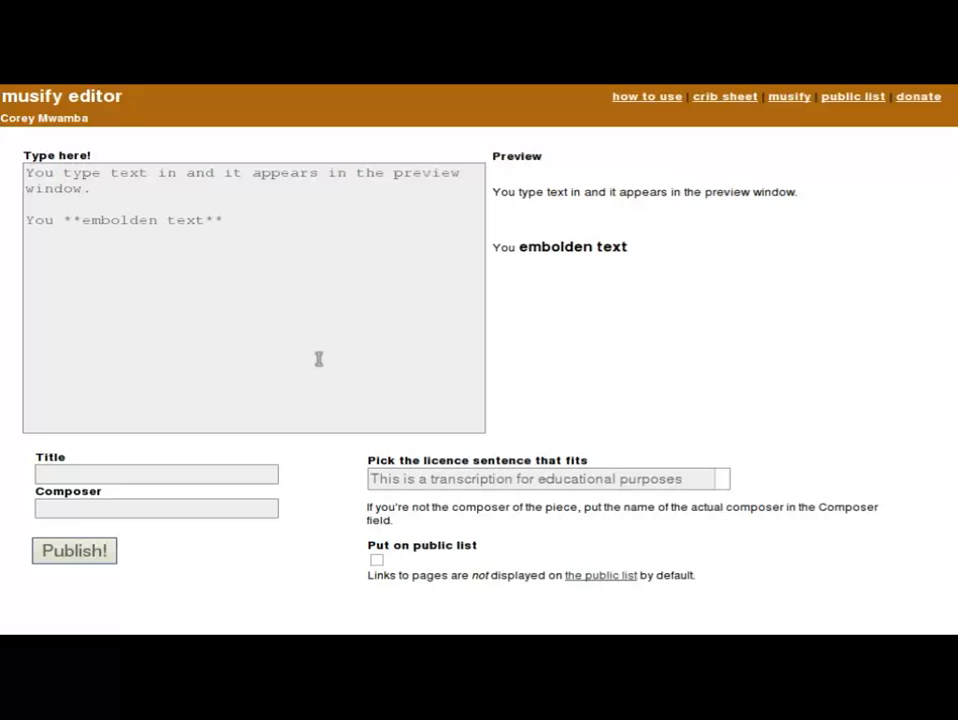
Insert the word "can" between "You" and the bold text in the second paragraph.
{"action": "key", "text": "Left"}
{"action": "key", "text": "Left"}
{"action": "key", "text": "Left"}
{"action": "key", "text": "Right"}
{"action": "type", "text": "can"}
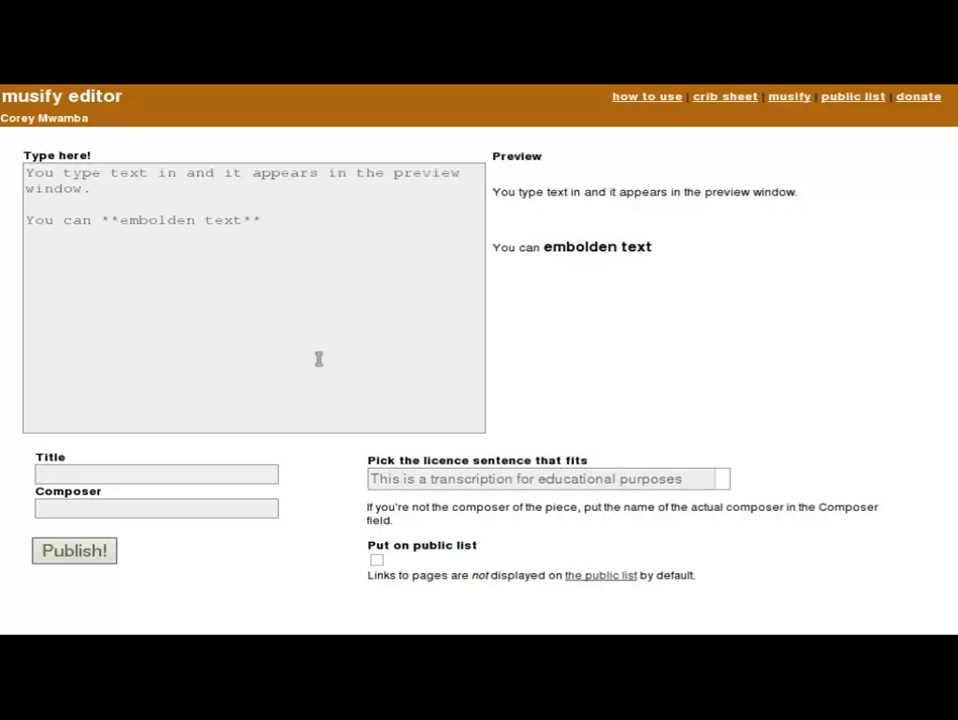
Append the word "italicise" after the bold text, marked italic with single asterisks.
{"action": "key", "text": "End"}
{"action": "type", "text": "italicise*"}
{"action": "key", "text": "Left"}
{"action": "key", "text": "Left"}
{"action": "key", "text": "Left"}
{"action": "key", "text": "Left"}
{"action": "key", "text": "Left"}
{"action": "key", "text": "Left"}
{"action": "key", "text": "Left"}
{"action": "key", "text": "Left"}
{"action": "key", "text": "Left"}
{"action": "key", "text": "Left"}
{"action": "key", "text": "Left"}
{"action": "key", "text": "Right"}
{"action": "type", "text": "*"}
{"action": "key", "text": "Right"}
{"action": "key", "text": "Right"}
{"action": "key", "text": "Right"}
{"action": "key", "text": "Right"}
{"action": "key", "text": "Right"}
{"action": "key", "text": "Right"}
{"action": "key", "text": "Right"}
{"action": "key", "text": "Right"}
{"action": "key", "text": "Right"}
{"action": "key", "text": "Right"}
{"action": "type", "text": "links"}
{"action": "key", "text": "Left"}
{"action": "key", "text": "Left"}
{"action": "key", "text": "Left"}
{"action": "key", "text": "Left"}
{"action": "key", "text": "Left"}
{"action": "type", "text": "<"}
{"action": "key", "text": "Right"}
{"action": "key", "text": "Right"}
{"action": "key", "text": "Right"}
{"action": "key", "text": "Right"}
{"action": "key", "text": "Right"}
{"action": "type", "text": ">"}
{"action": "key", "text": "Left"}
{"action": "key", "text": "BackSpace"}
{"action": "key", "text": "BackSpace"}
{"action": "key", "text": "BackSpace"}
{"action": "key", "text": "BackSpace"}
{"action": "key", "text": "BackSpace"}
{"action": "type", "text": "http://e"}
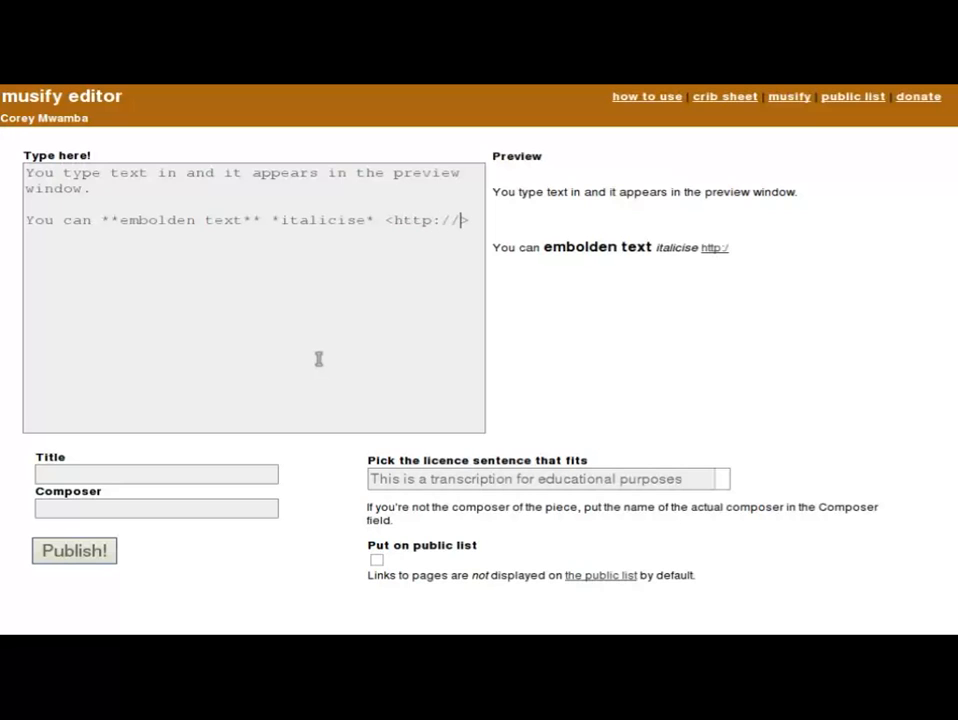
{"action": "type", "text": "xample.com"}
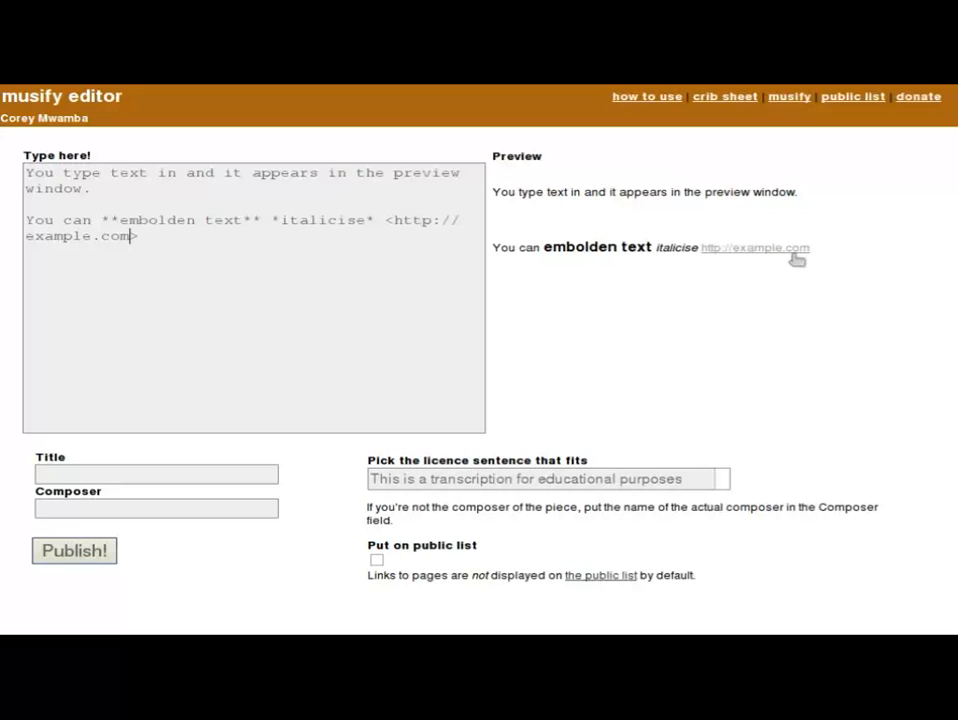
{"action": "left_click", "coordinate": [278, 237]}
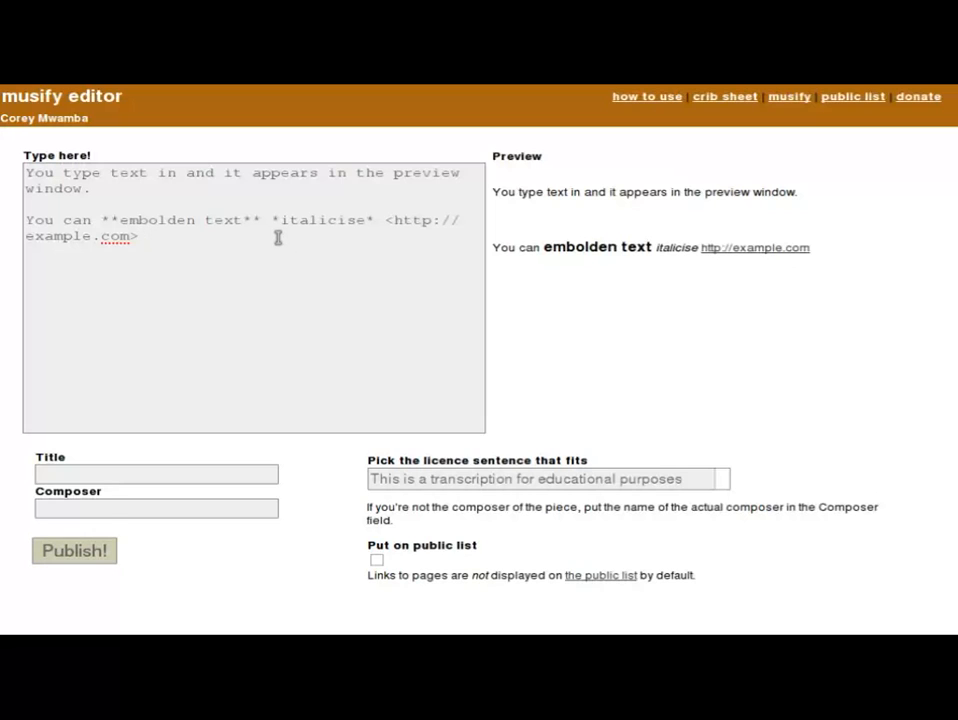
{"action": "type", "text": "text"}
{"action": "key", "text": "ctrl+Left"}
{"action": "type", "text": "["}
{"action": "key", "text": "Right"}
{"action": "key", "text": "Right"}
{"action": "key", "text": "Right"}
{"action": "key", "text": "Right"}
{"action": "type", "text": "]()"}
{"action": "key", "text": "Left"}
{"action": "type", "text": "http://"}
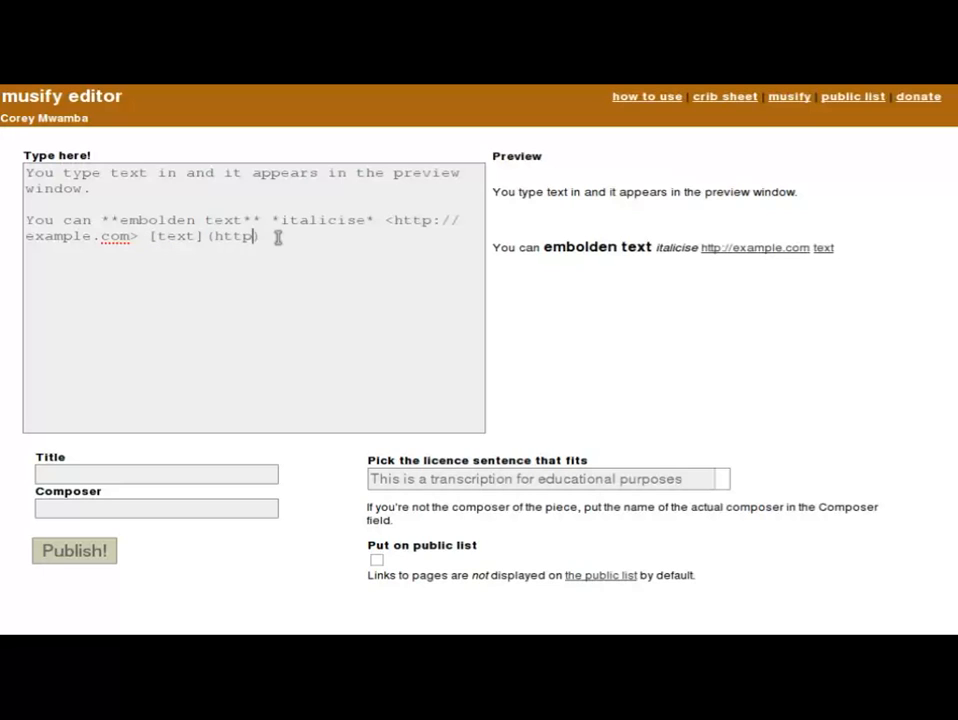
{"action": "type", "text": "www."}
{"action": "type", "text": "e"}
Clear all the text from the editor and enter the opening tag [mus].
{"action": "left_click_drag", "start_coordinate": [338, 236], "coordinate": [4, 179]}
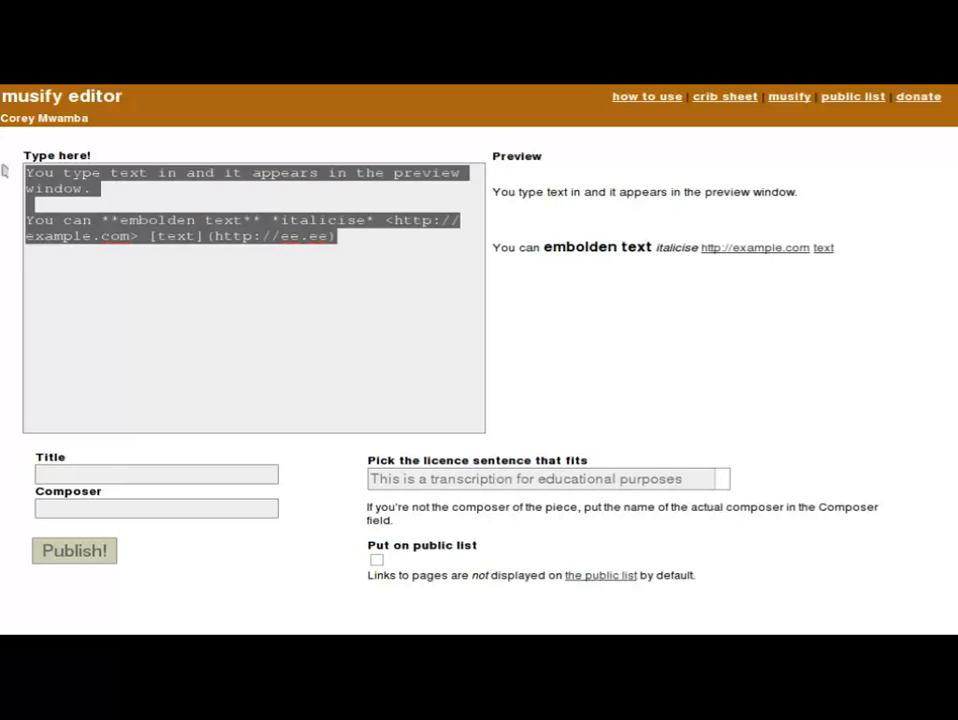
{"action": "key", "text": "BackSpace"}
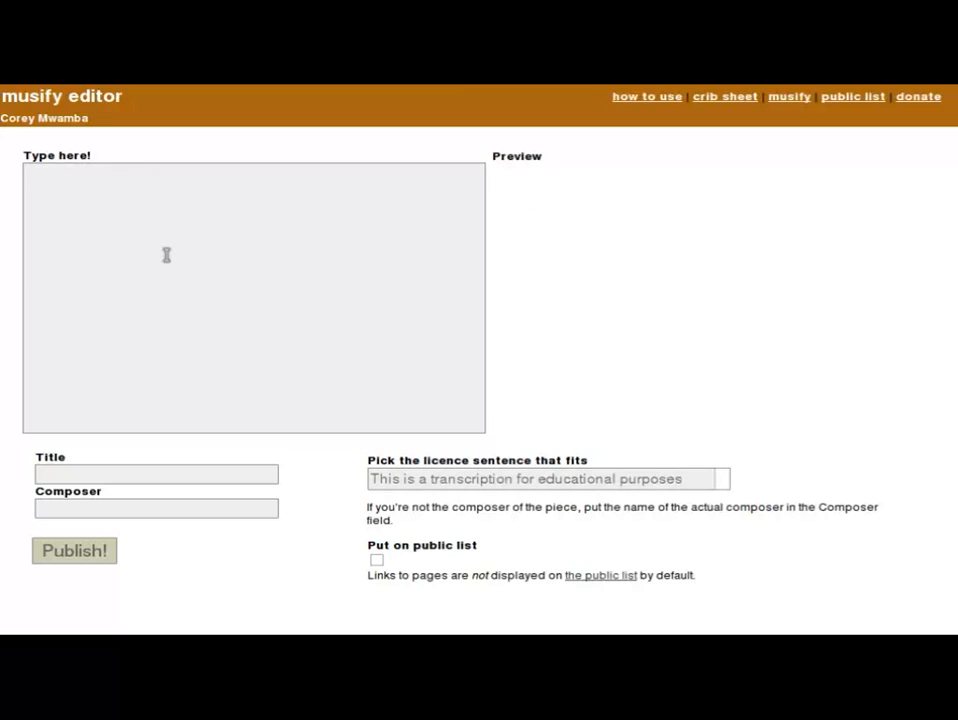
{"action": "type", "text": "[mus]"}
Read the usage instructions and the crib sheet of musify codes through to its end, closing it when done.
{"action": "left_click", "coordinate": [650, 99]}
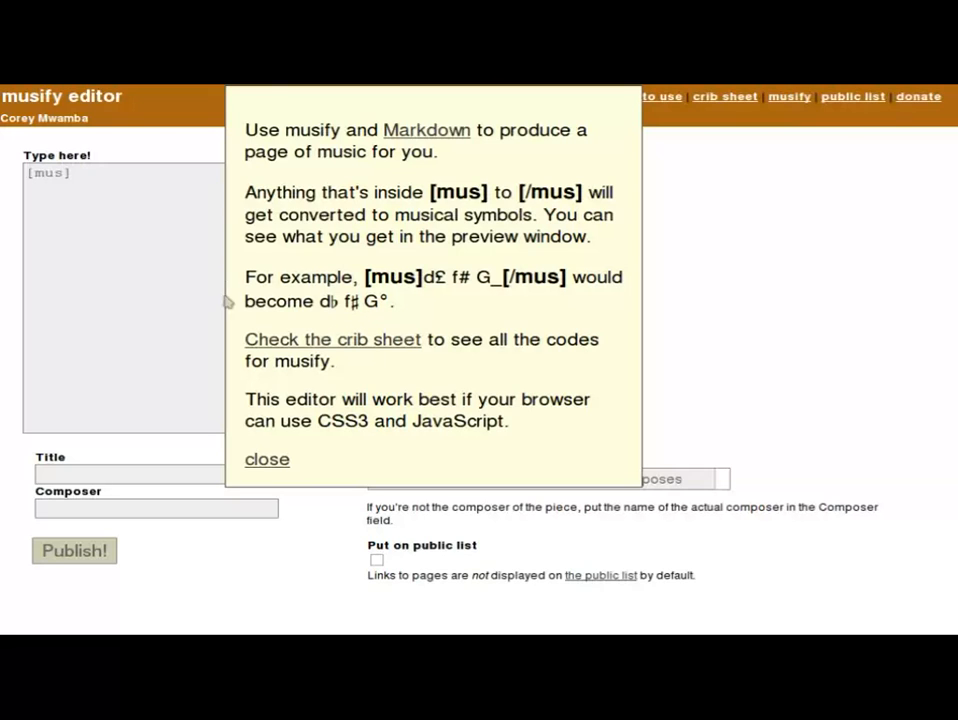
{"action": "left_click", "coordinate": [314, 343]}
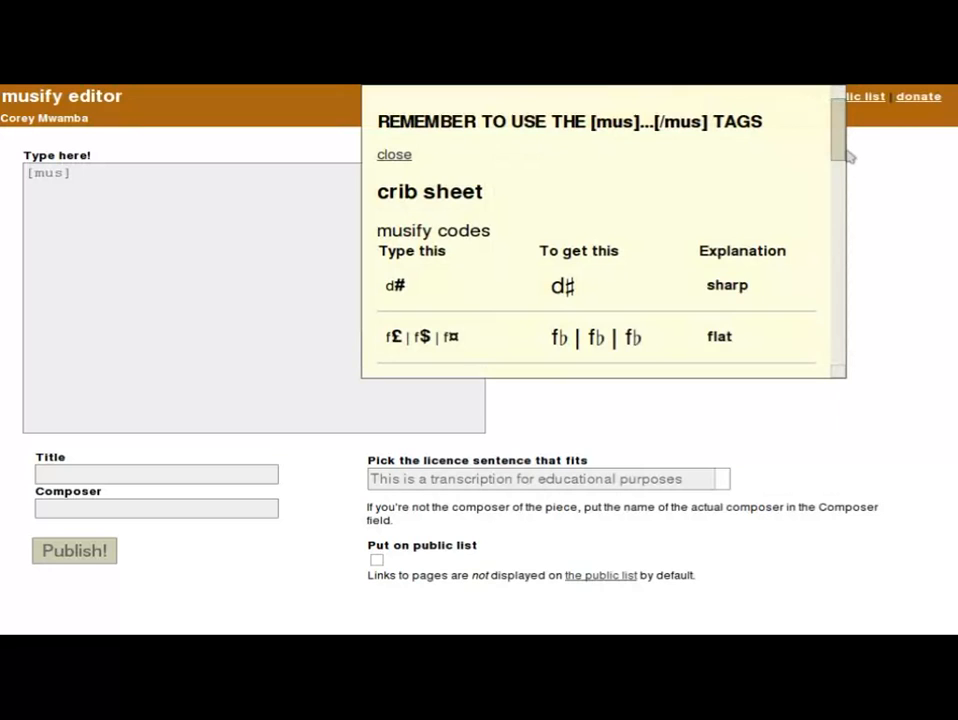
{"action": "left_click_drag", "start_coordinate": [845, 150], "coordinate": [847, 368]}
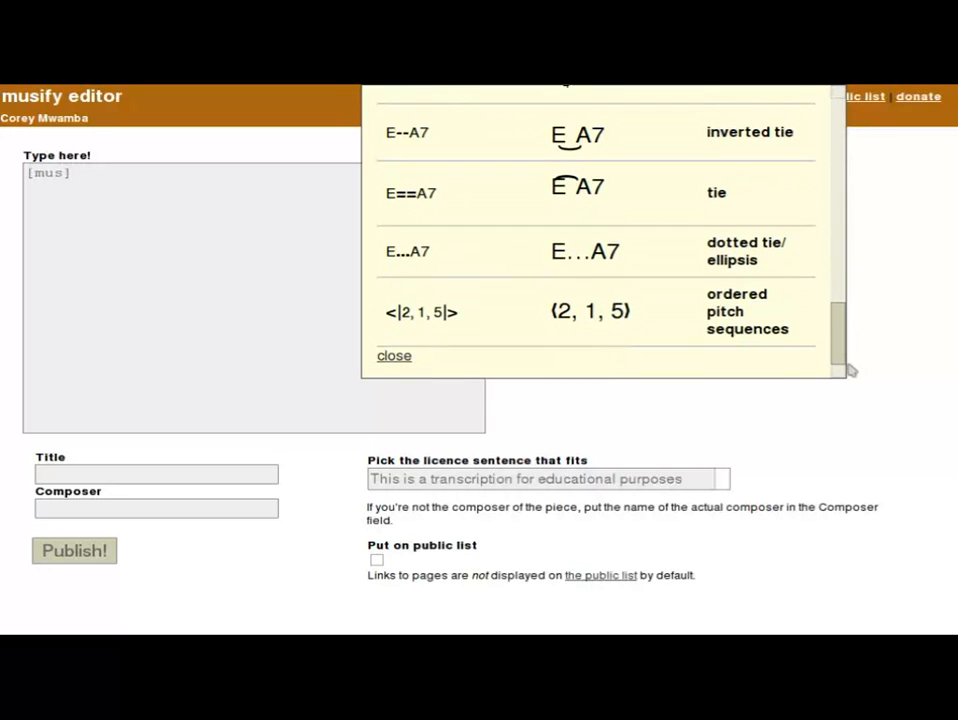
{"action": "left_click", "coordinate": [300, 241]}
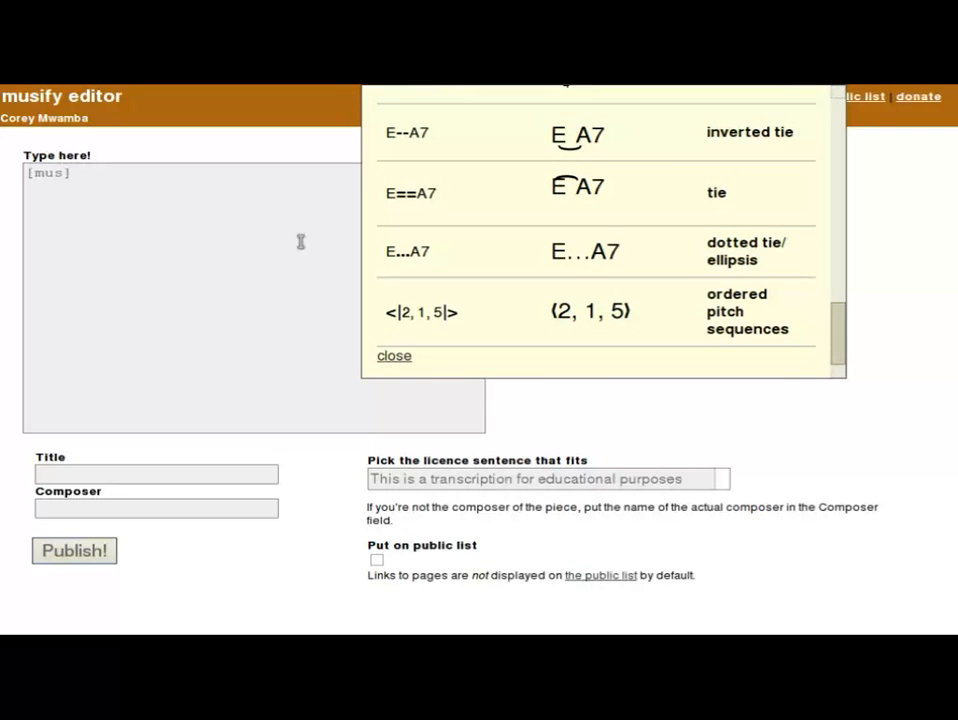
{"action": "left_click", "coordinate": [394, 356]}
Enter the codes d£ and d$ after the opening tag and end with the closing tag [/mus].
{"action": "type", "text": "d£ "}
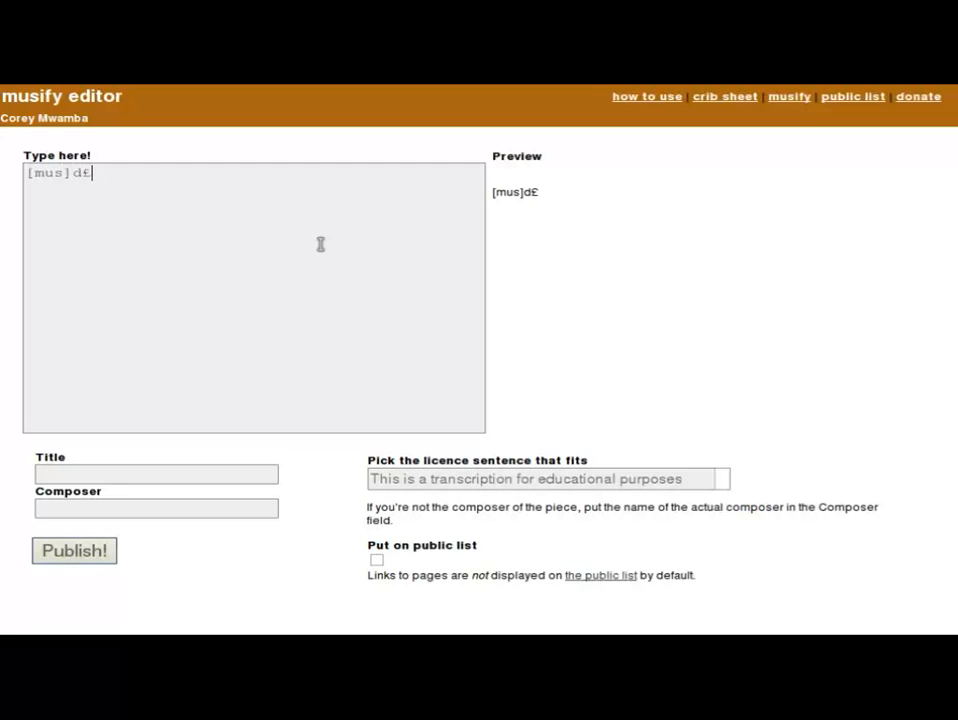
{"action": "type", "text": "d$"}
{"action": "key", "text": "BackSpace"}
{"action": "type", "text": "[/mus"}
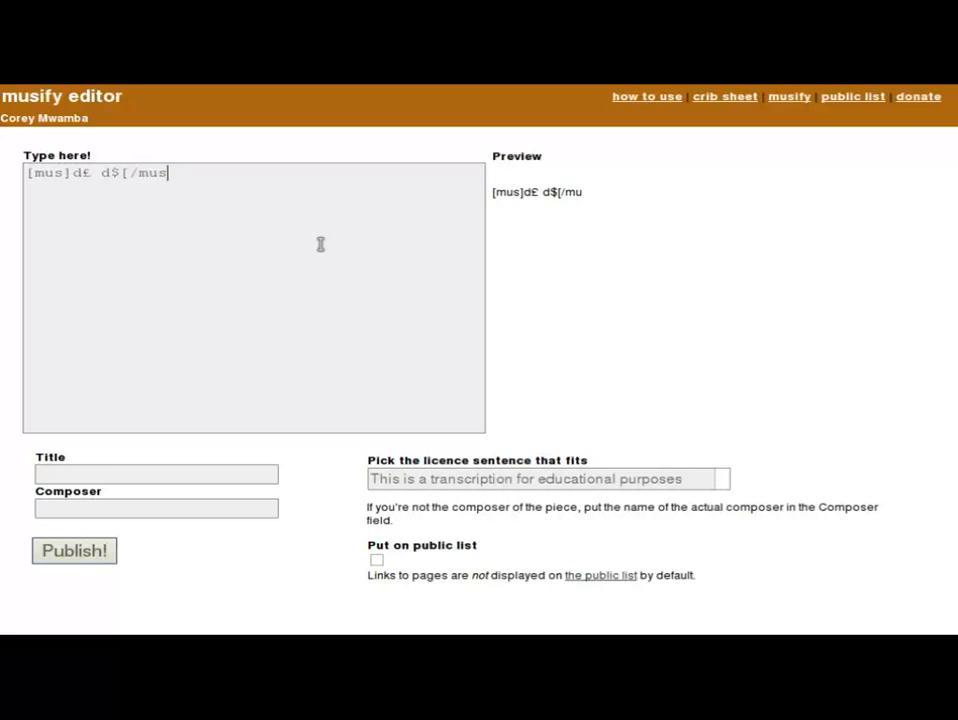
{"action": "type", "text": "]"}
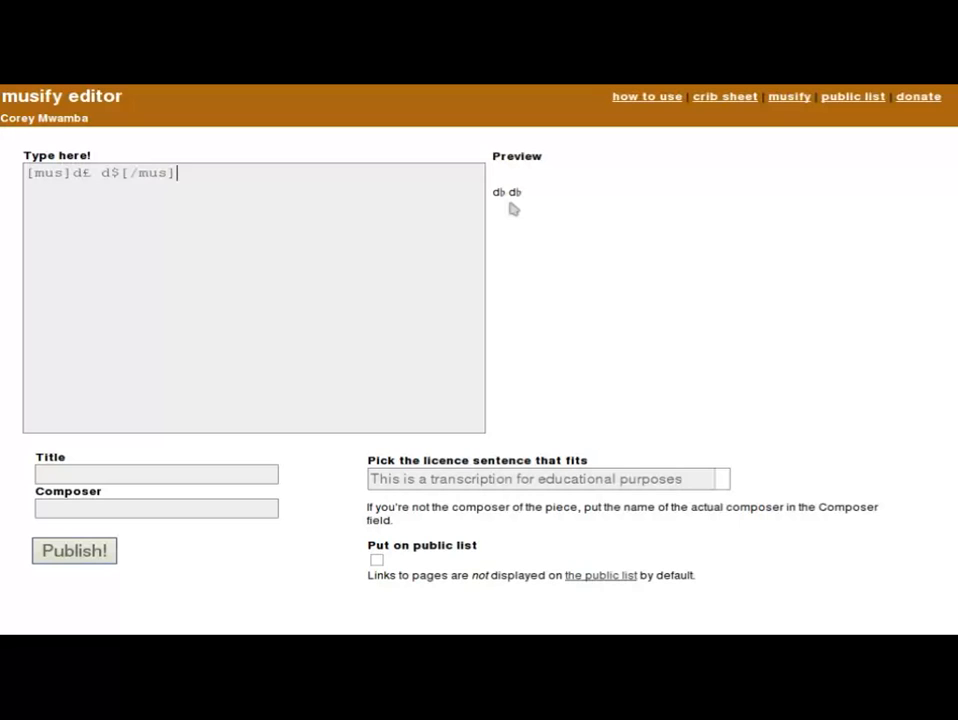
Replace d$ with d# and add the codes d? and d## before the closing tag.
{"action": "key", "text": "Left"}
{"action": "key", "text": "Left"}
{"action": "key", "text": "Left"}
{"action": "key", "text": "Left"}
{"action": "key", "text": "Left"}
{"action": "key", "text": "Left"}
{"action": "key", "text": "BackSpace"}
{"action": "type", "text": "# d? "}
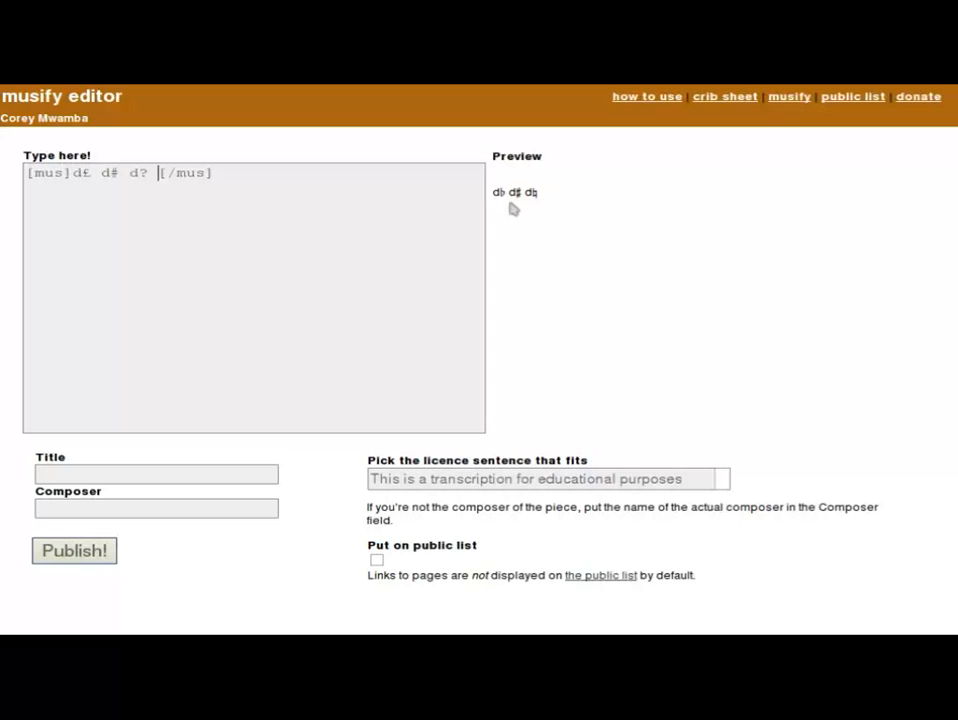
{"action": "type", "text": "d##"}
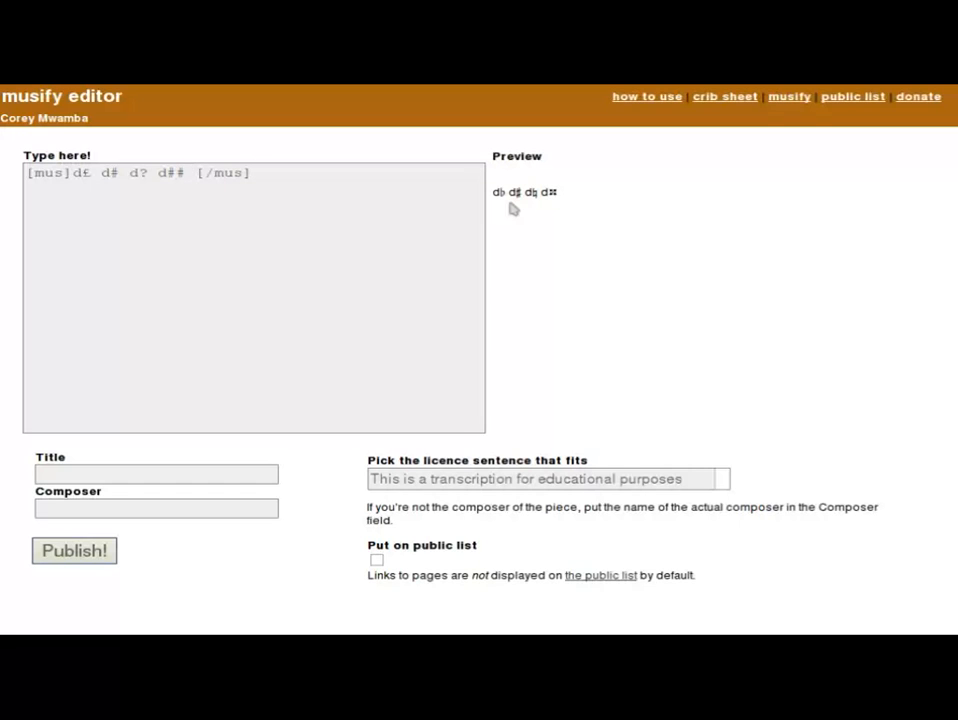
Add the time signature code {{4@4}} and the slash chord code {{C//e}} before the closing tag.
{"action": "type", "text": " {{4@4"}
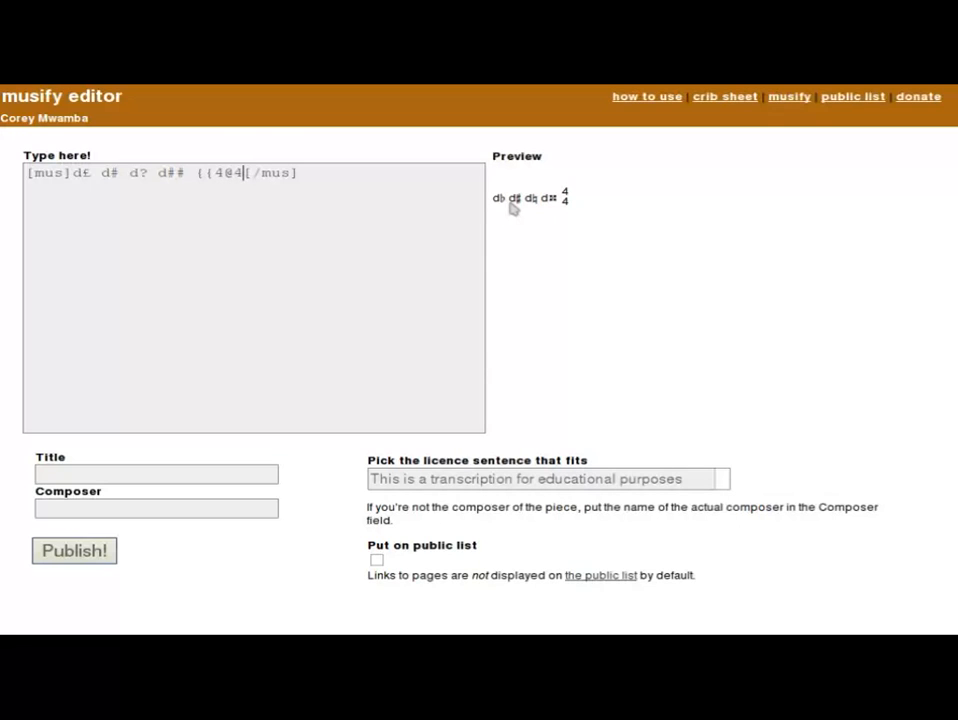
{"action": "type", "text": "}} {{"}
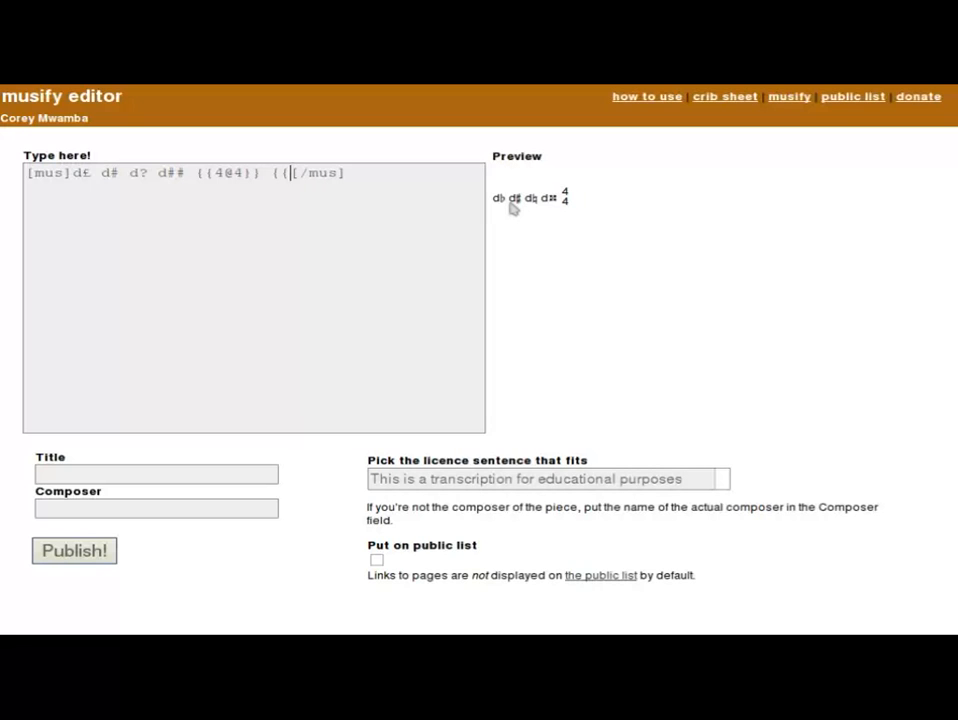
{"action": "type", "text": "C//e}}"}
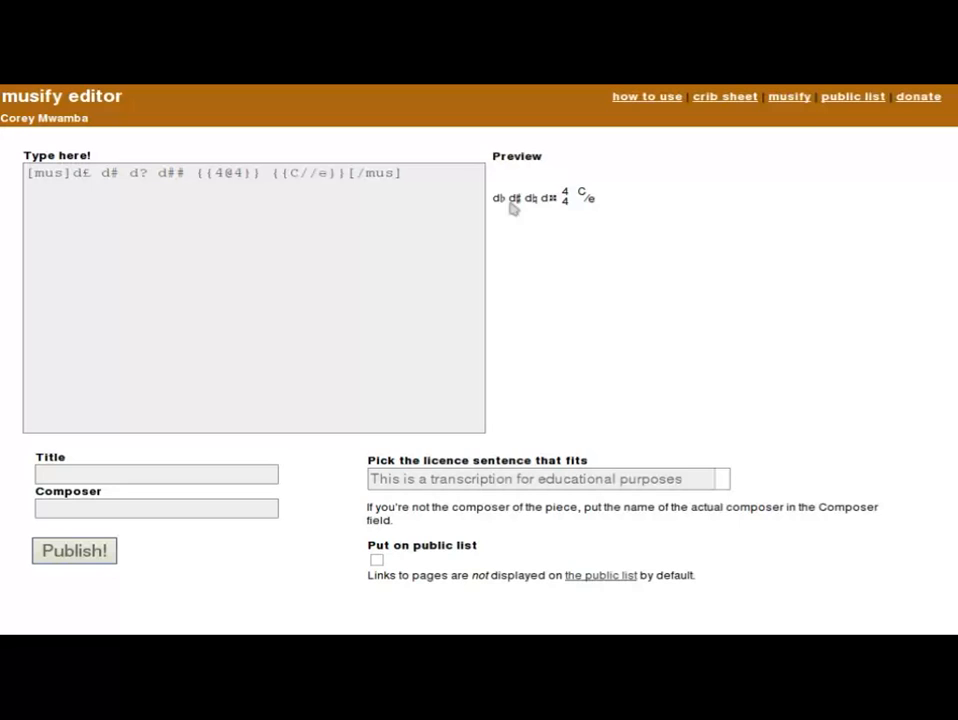
Set the title to "test piece" and the composer to "C.".
{"action": "left_click", "coordinate": [88, 468]}
{"action": "type", "text": "test"}
{"action": "key", "text": "BackSpace"}
{"action": "key", "text": "BackSpace"}
{"action": "type", "text": "st"}
{"action": "key", "text": "BackSpace"}
{"action": "key", "text": "BackSpace"}
{"action": "type", "text": "st pie"}
{"action": "key", "text": "BackSpace"}
{"action": "type", "text": "iece"}
{"action": "key", "text": "Tab"}
{"action": "type", "text": "C."}
Publish the piece without putting it on the public list.
{"action": "left_click", "coordinate": [377, 560]}
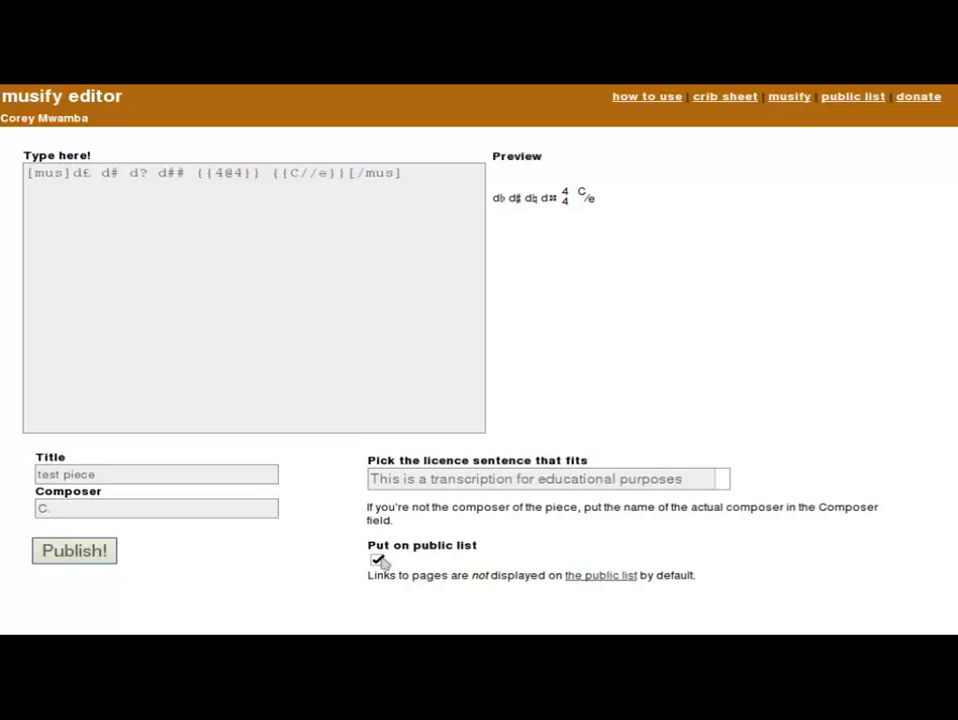
{"action": "left_click", "coordinate": [377, 560]}
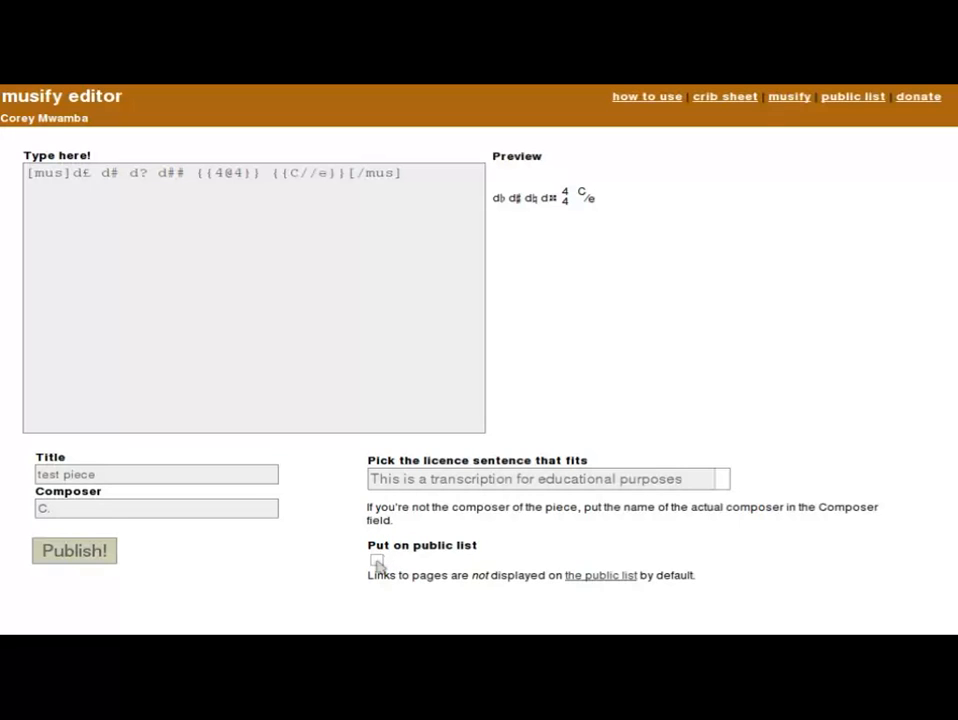
{"action": "left_click", "coordinate": [70, 558]}
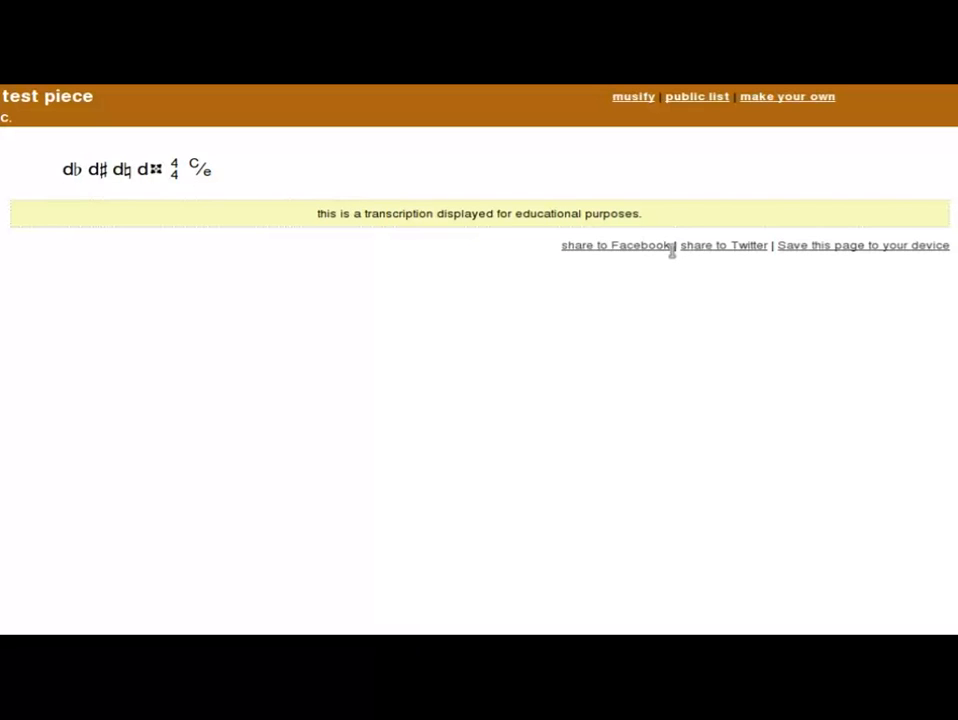
Start saving the published page to the device and cancel the download.
{"action": "left_click", "coordinate": [795, 247]}
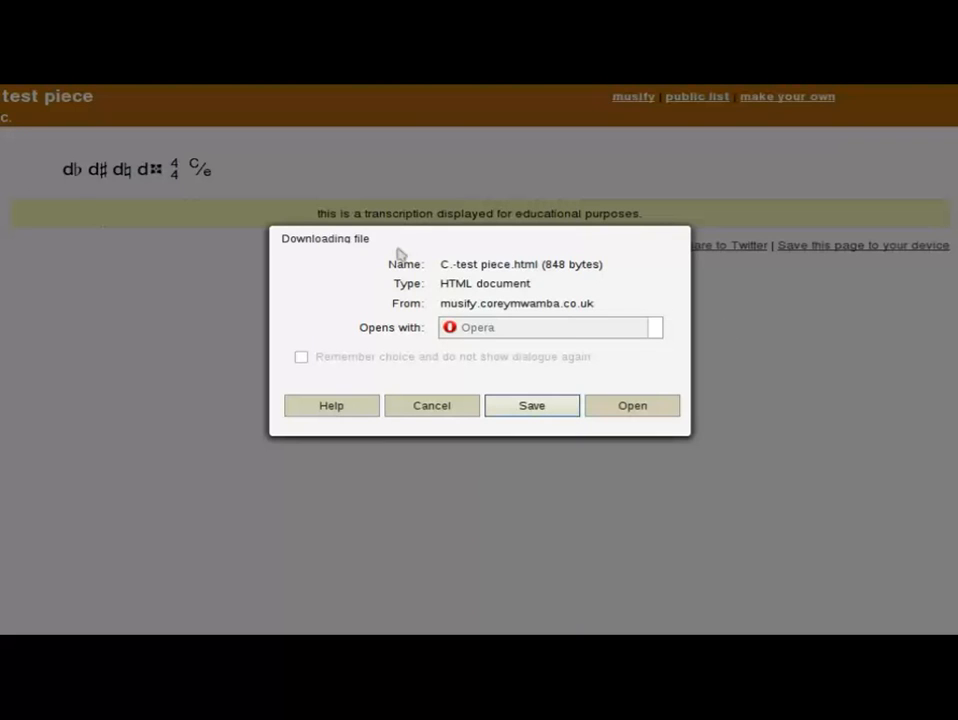
{"action": "left_click", "coordinate": [432, 406]}
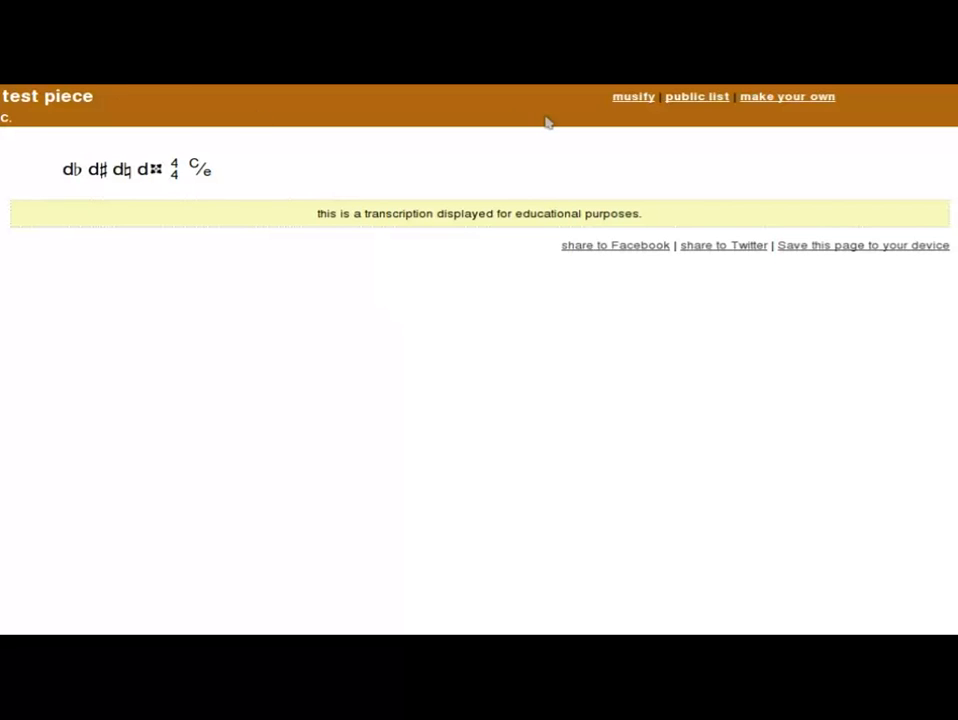
Open the public list of published pieces.
{"action": "left_click", "coordinate": [722, 99]}
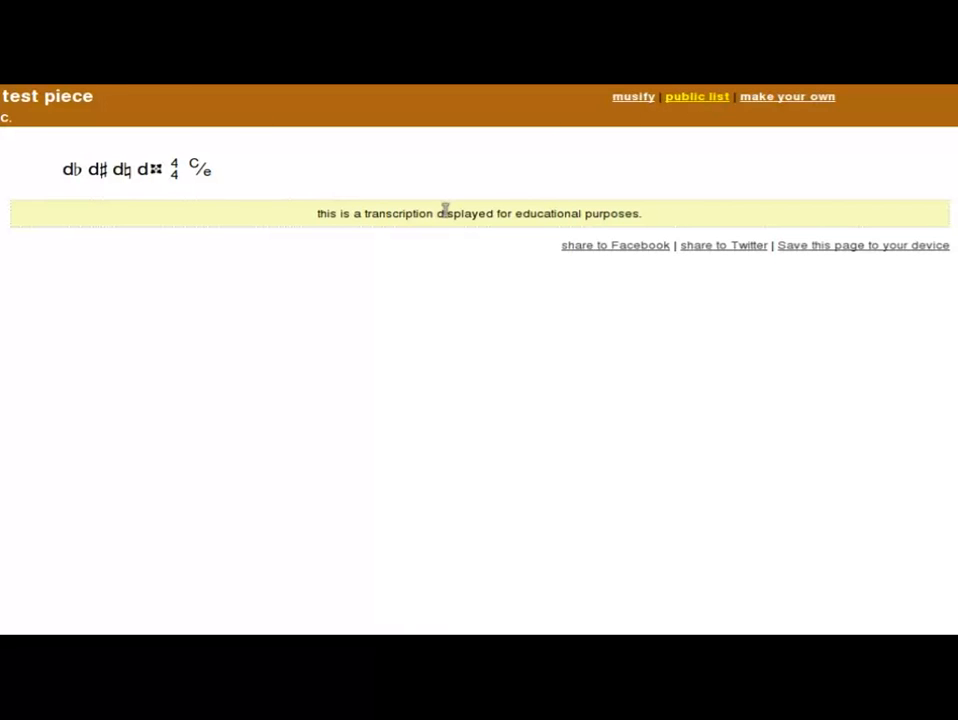